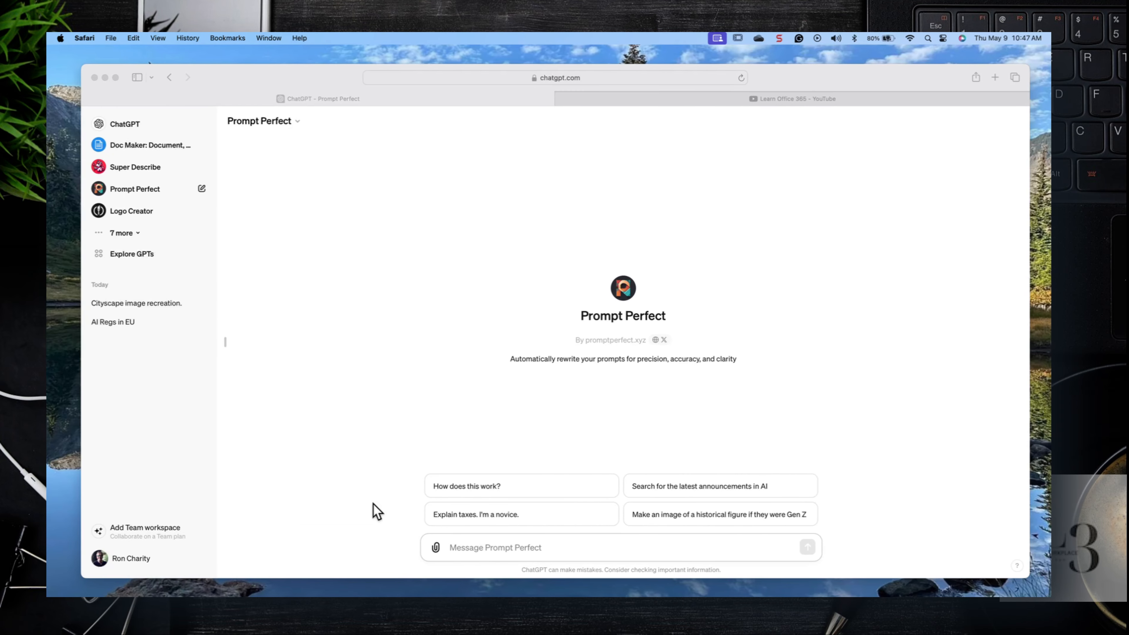
Send Prompt Perfect the suggested prompt "Explain taxes. I'm a novice.", sign in to plugin.promptperfect.xyz and always allow its connection.
left_click(480, 551)
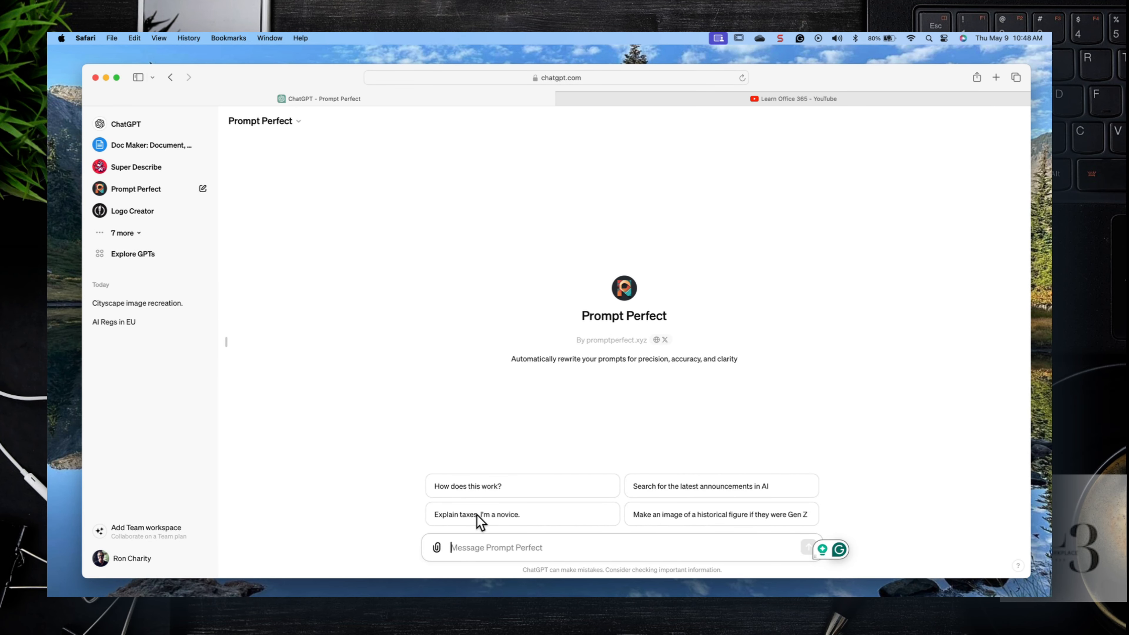
left_click(477, 515)
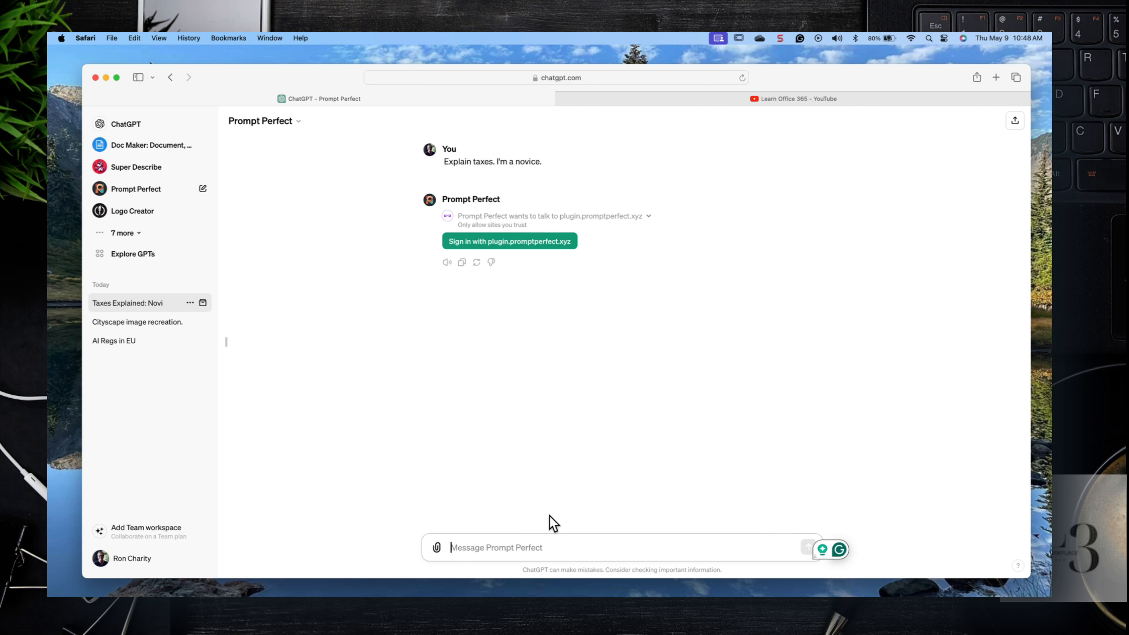
left_click(502, 245)
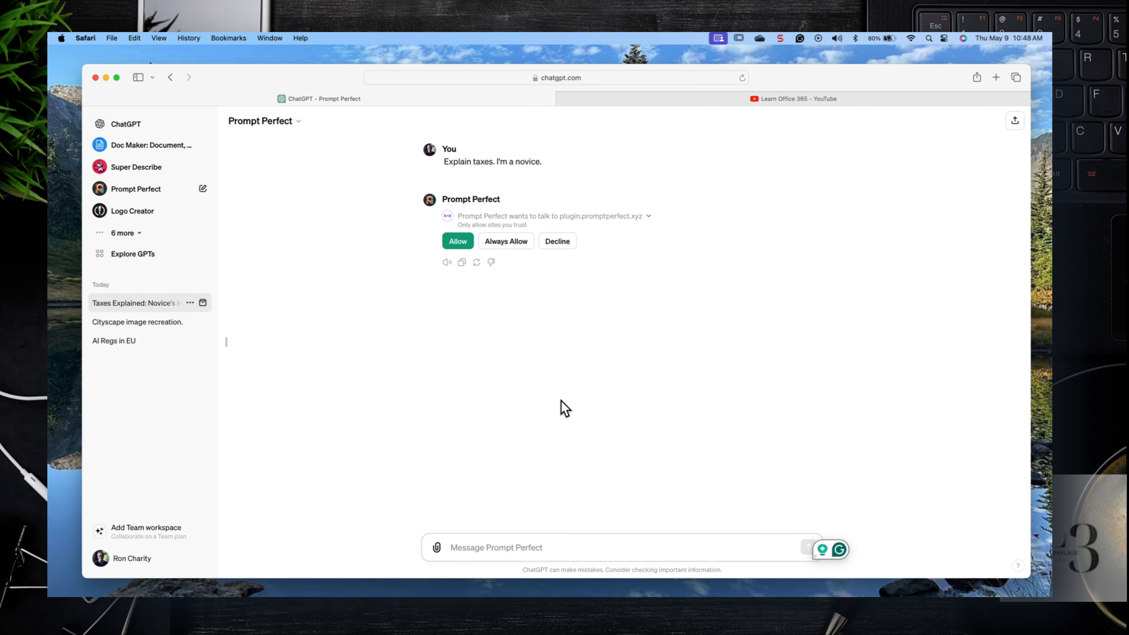
left_click(499, 242)
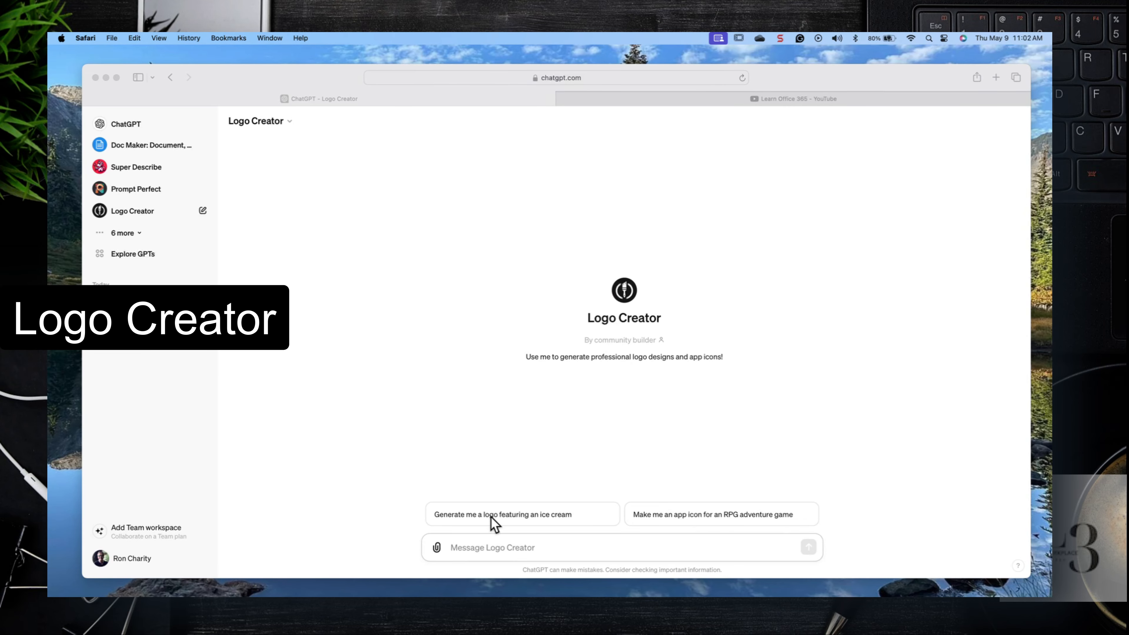
Ask Logo Creator to generate a logo featuring an ice cream and answer the vibe question with A.
left_click(490, 516)
left_click(490, 516)
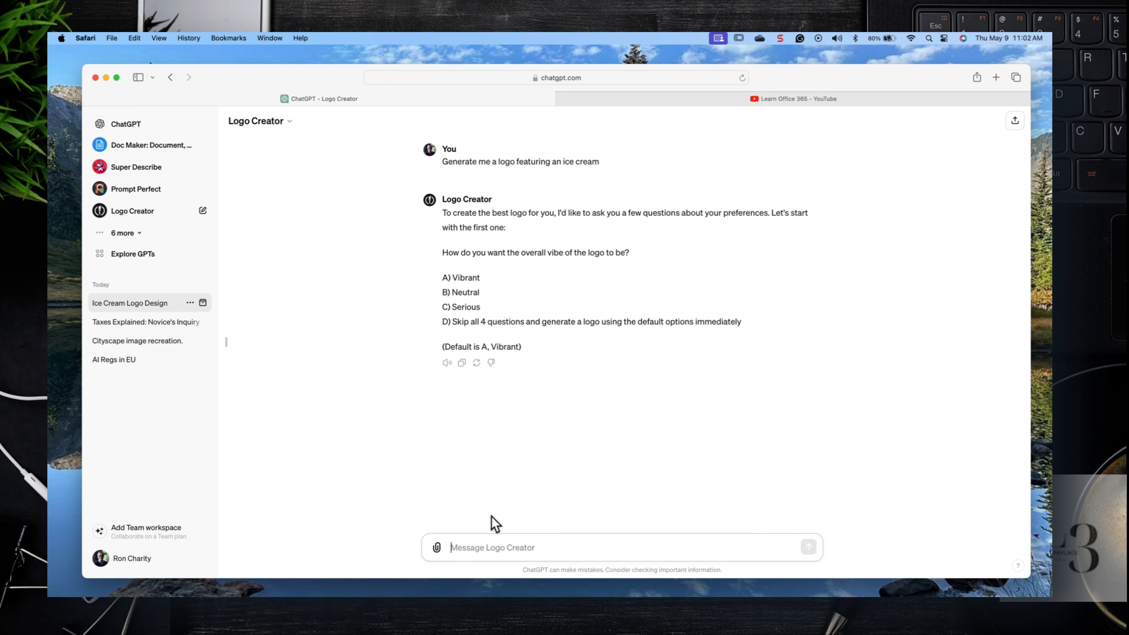
type("A")
key("Return")
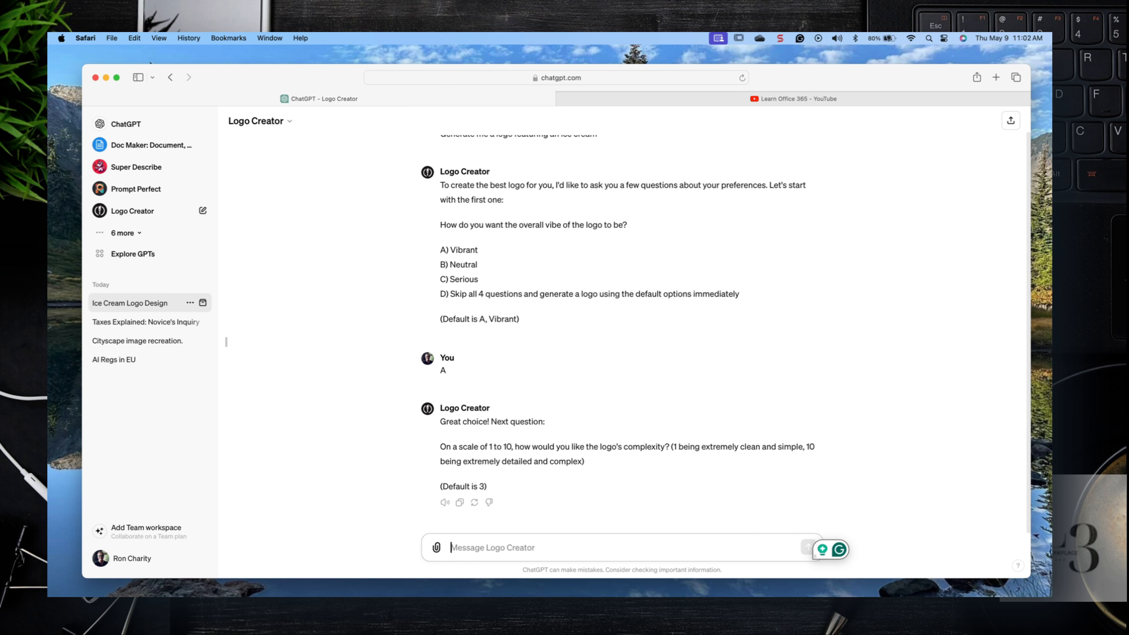
Answer the remaining logo questions with complexity 8, palette option e and single-design option a.
type("8")
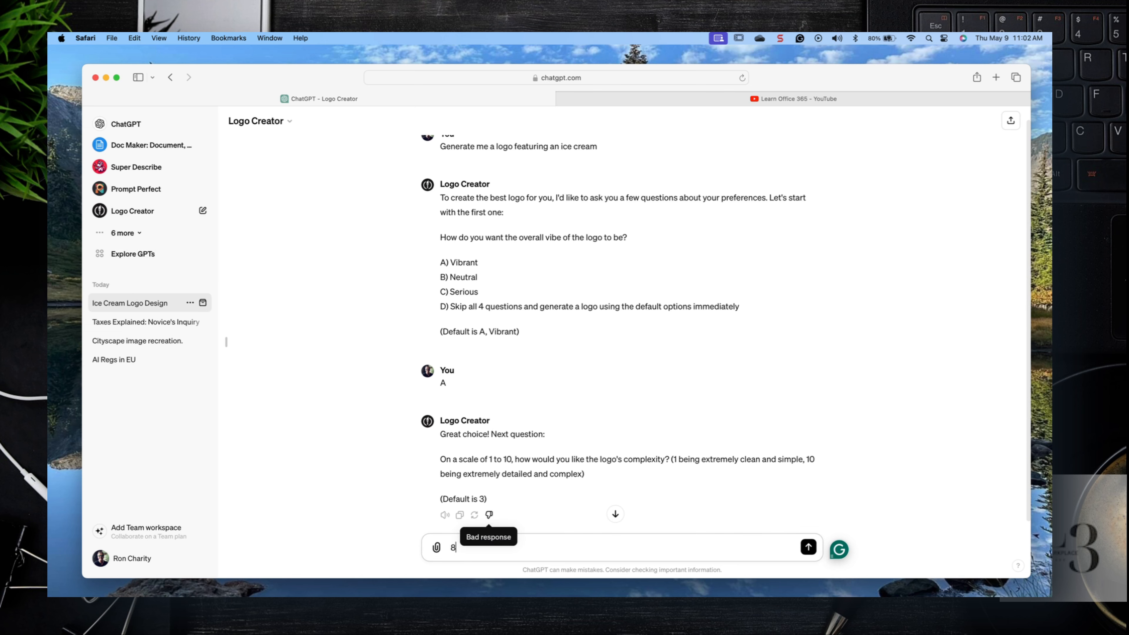
key("Return")
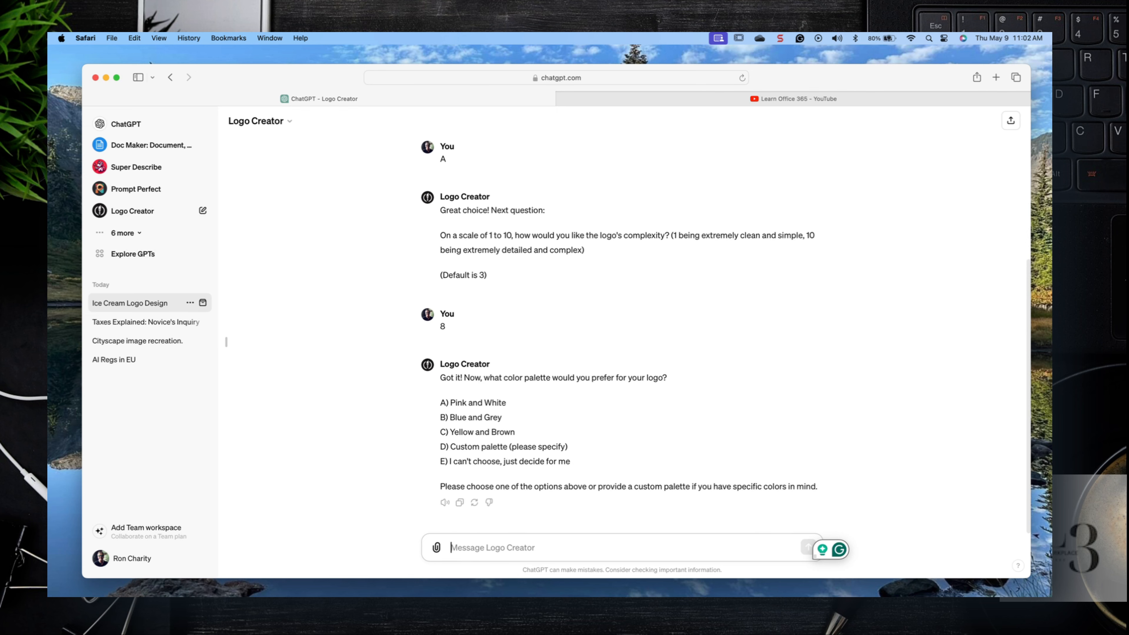
type("e")
key("Return")
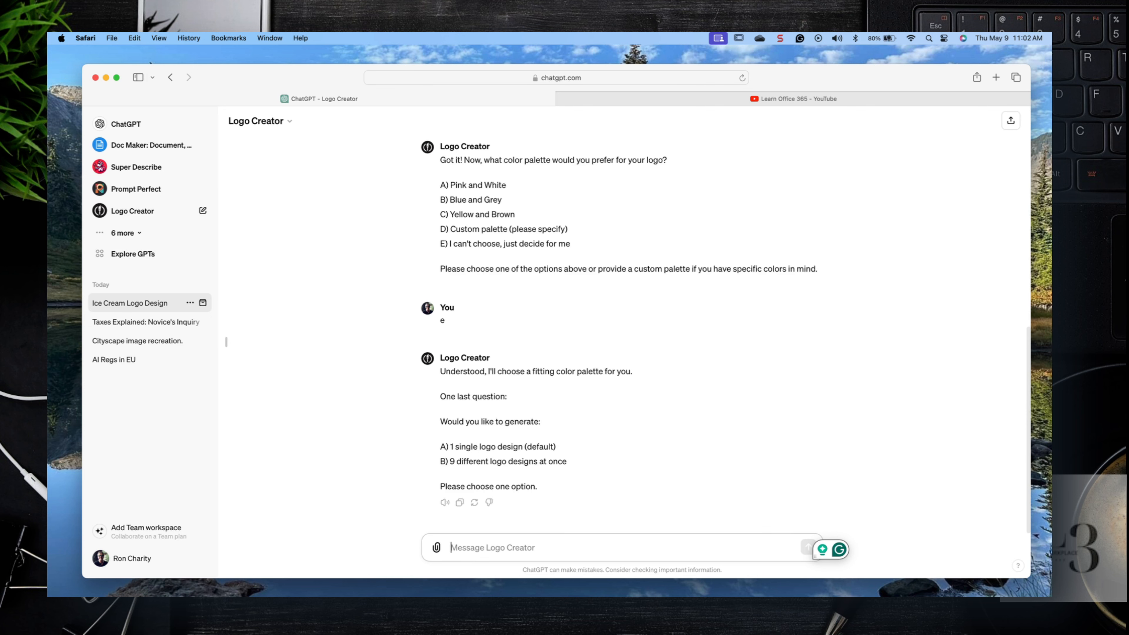
type("a")
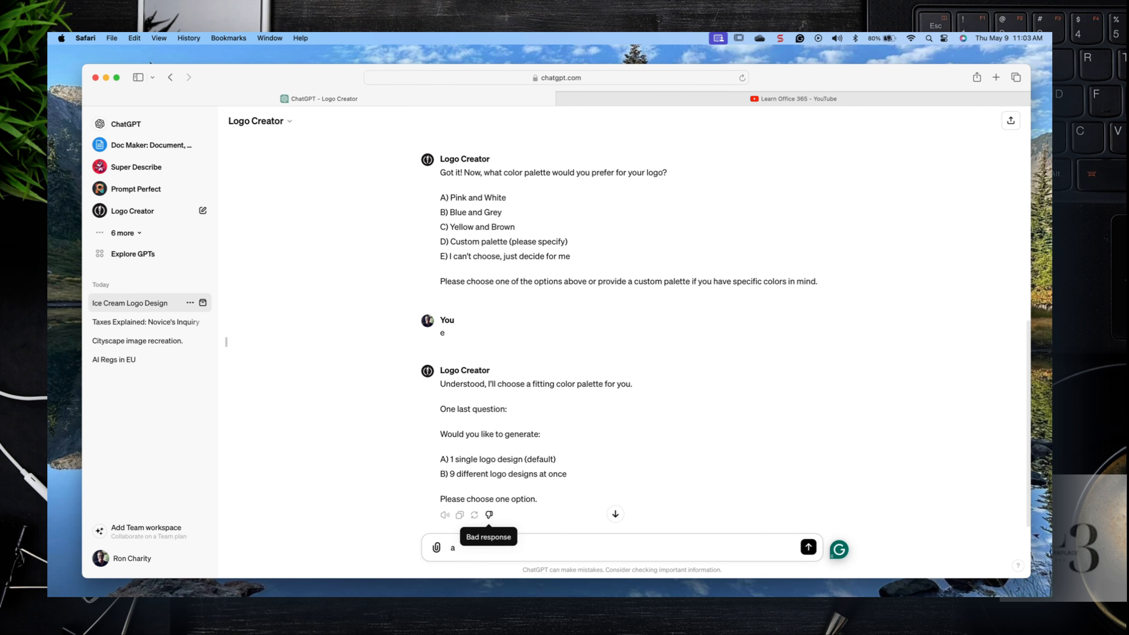
key("Return")
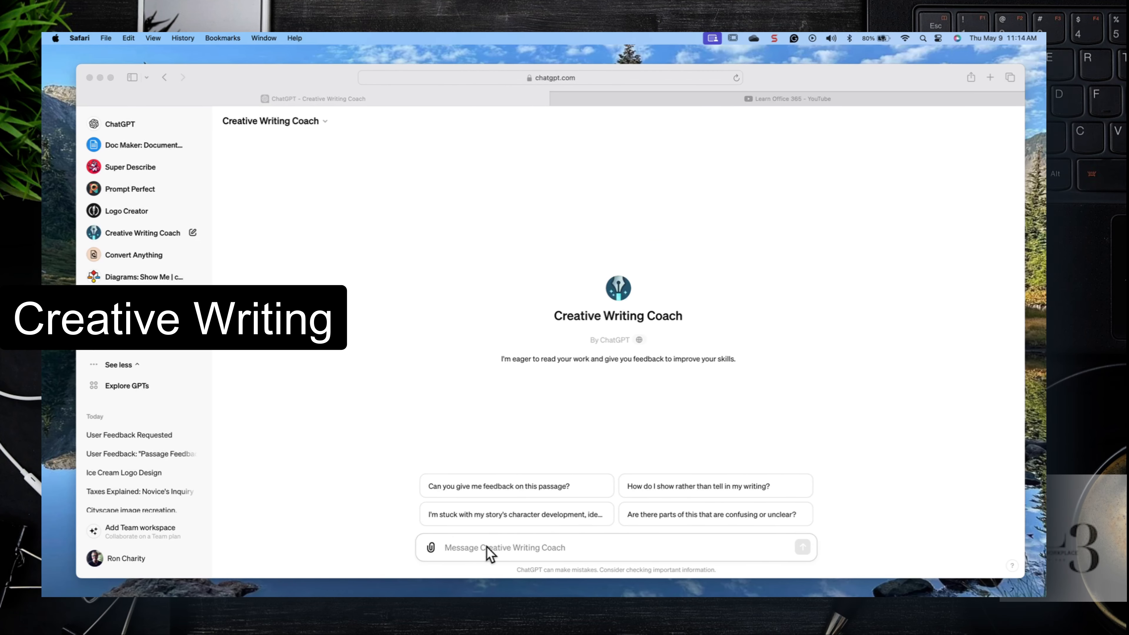
Ask Creative Writing Coach for feedback on a passage and submit the paragraph comparing GPT-4 with GPT-3.5.
left_click(484, 487)
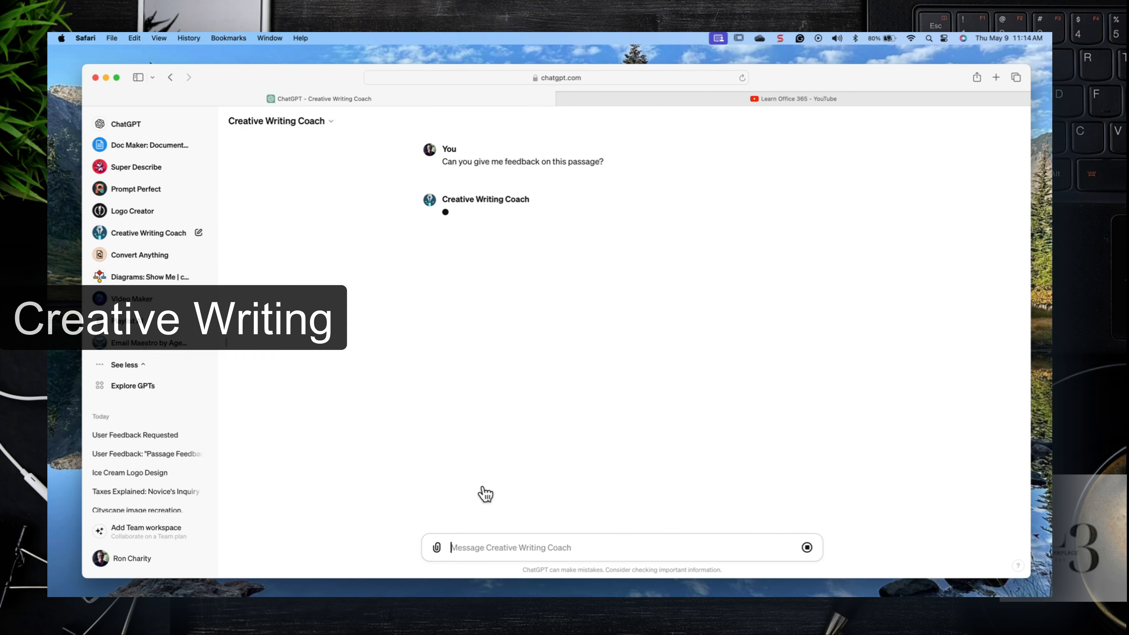
type("OpenAI describes GPT-4 as \"10 times more advanced than its predecessor, GPT-3.5. This enhancement enables the model to better understand the context and distinguish nuances, resulting in more accurate and coherent responses.\" This is, in part, because GPT-4 is a much larger language model than GPT-3.5, which means it has a bigger number of parameters. These parameters represent bits of information that the model uses to understand and generate text. GPT-4 also has a longer memory than previous versions, adding to its ability to learn complex language patterns. While GPT-3.5's short-term memory is around 8,000 words, GPT-4's short-term memory extends to somewhere between 64,000 words and 128,000 words.")
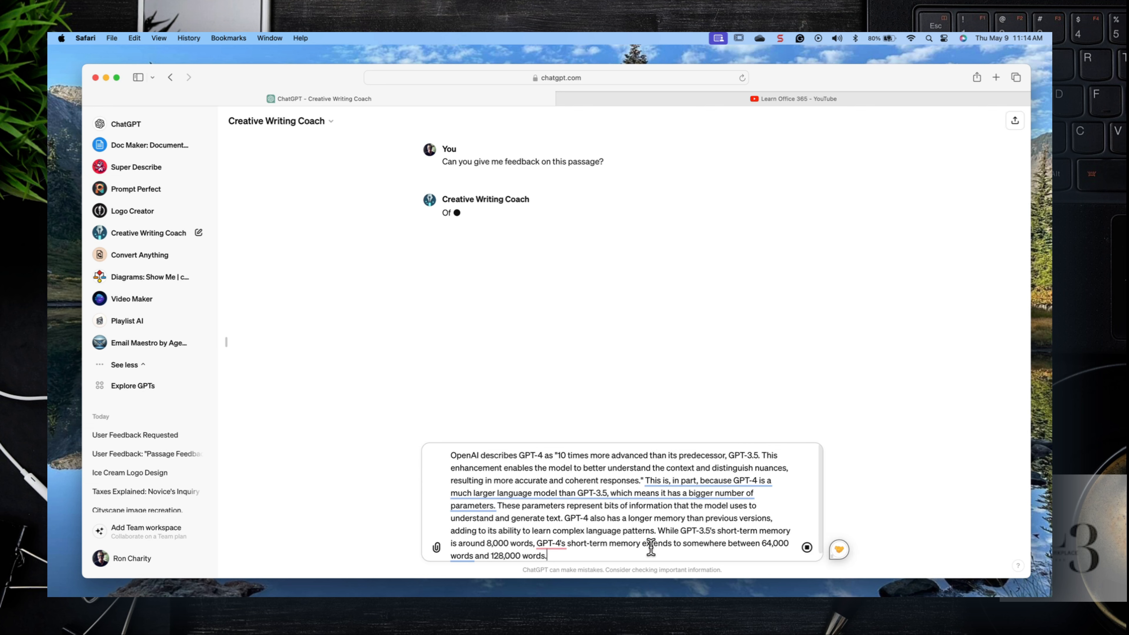
key("shift+Return")
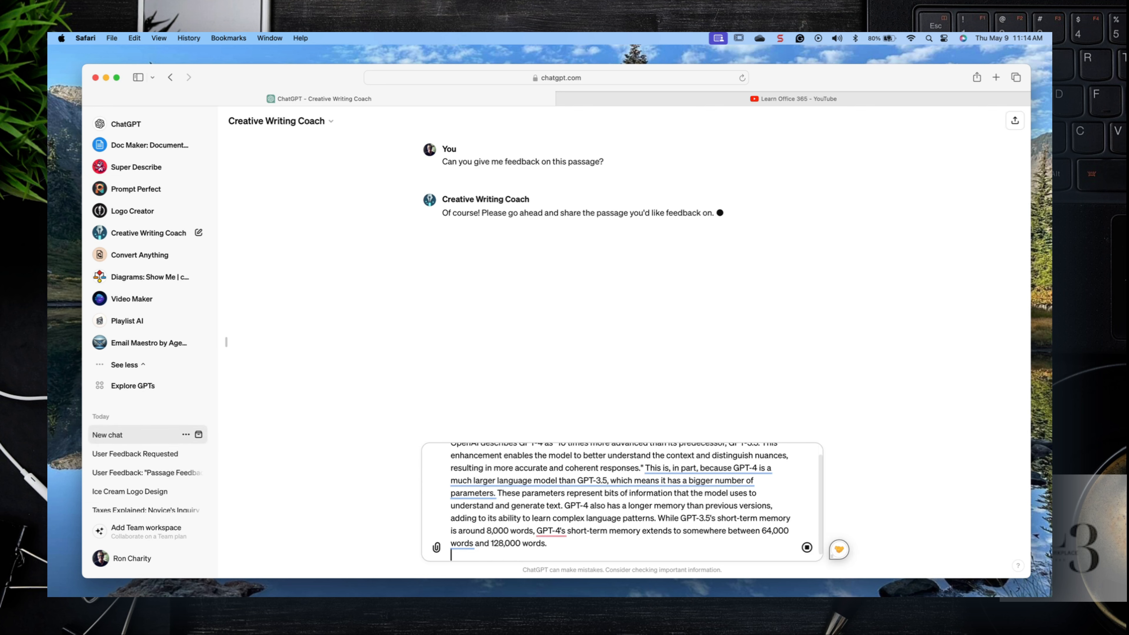
left_click(808, 548)
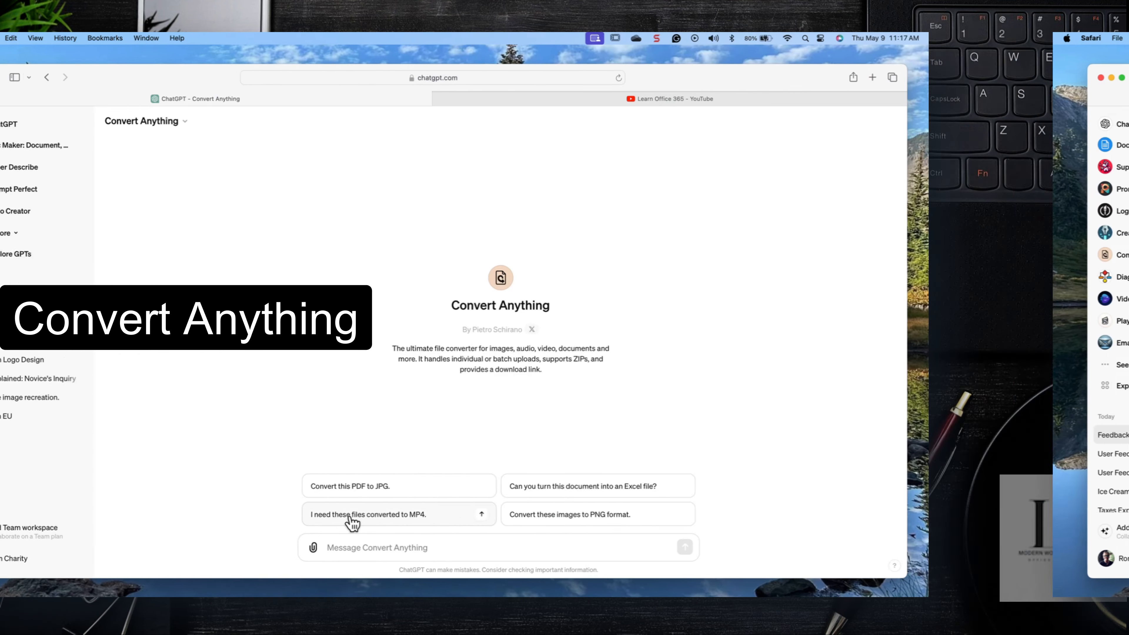
Ask Convert Anything to convert files to MP4 and submit MOV02344.MPG from the Pictures folder's Travels subfolder.
left_click(474, 516)
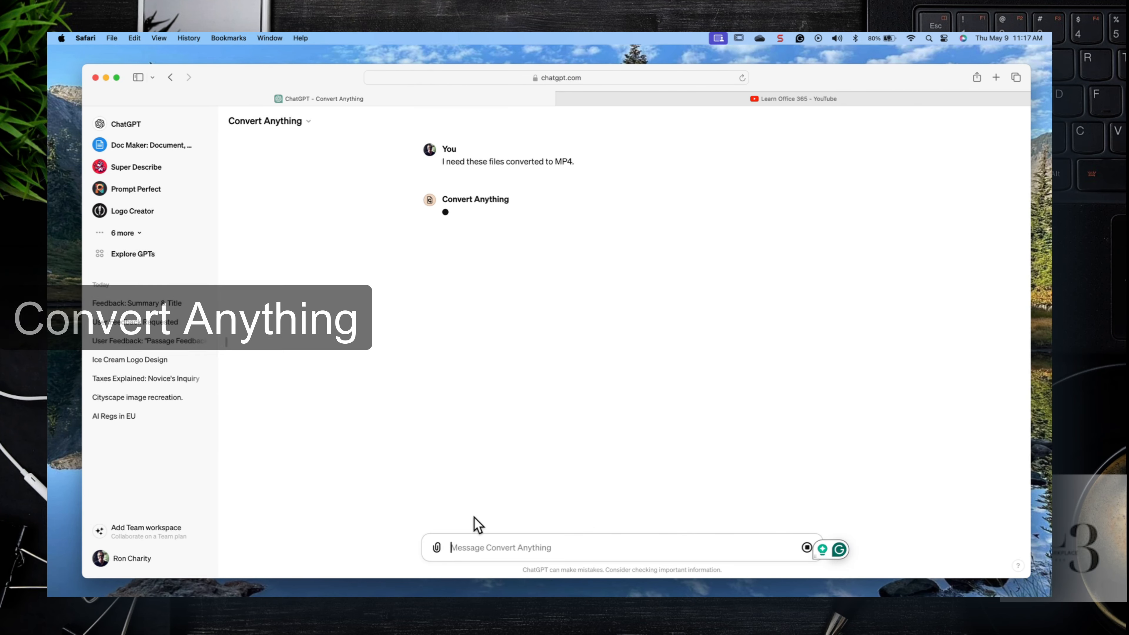
left_click(438, 548)
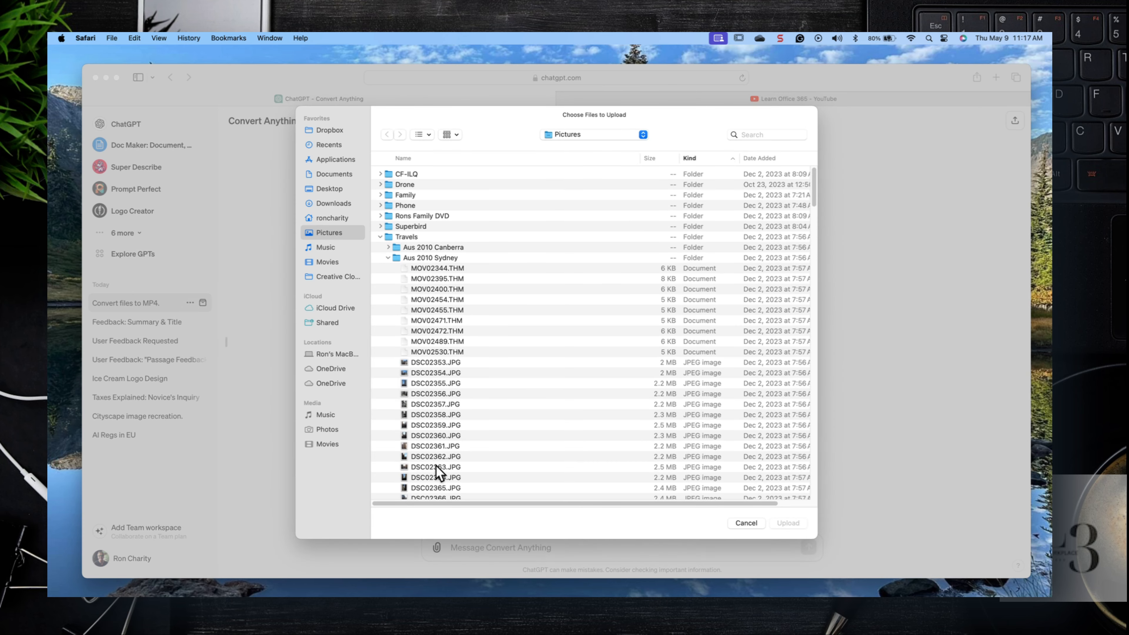
scroll(437, 466, "down", 15)
scroll(438, 456, "down", 15)
scroll(437, 456, "down", 3)
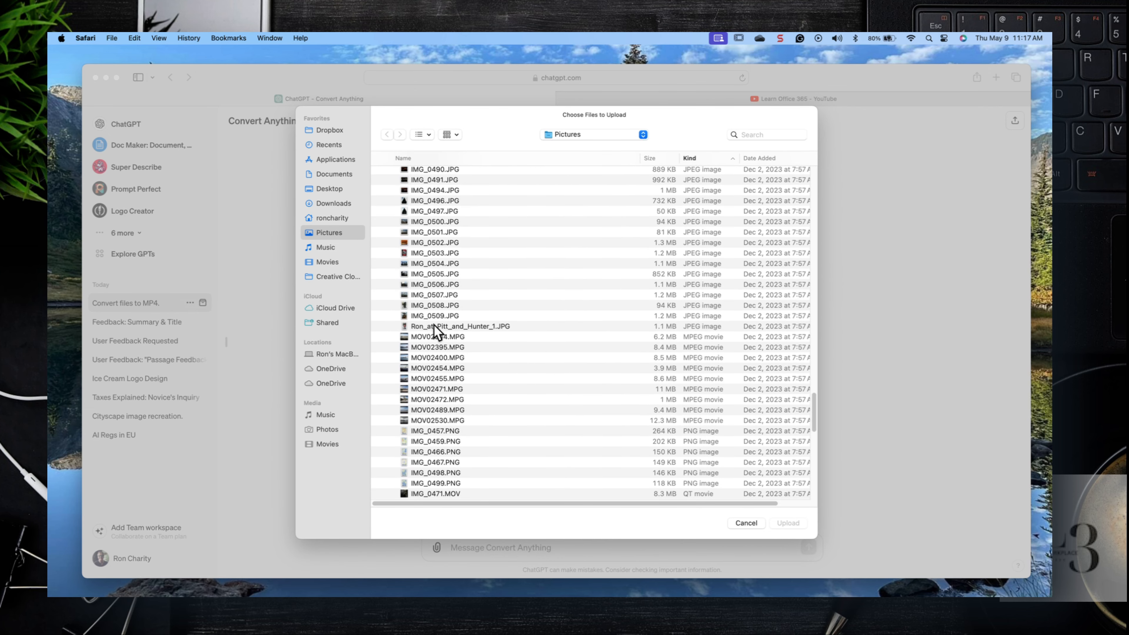
left_click(433, 337)
left_click(787, 523)
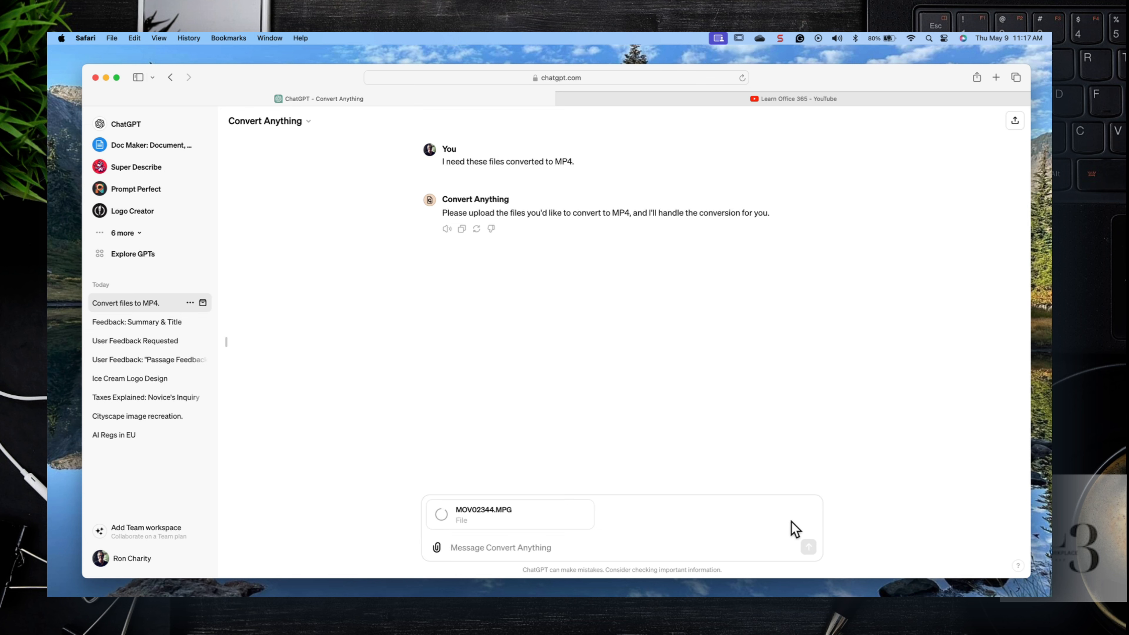
left_click(808, 547)
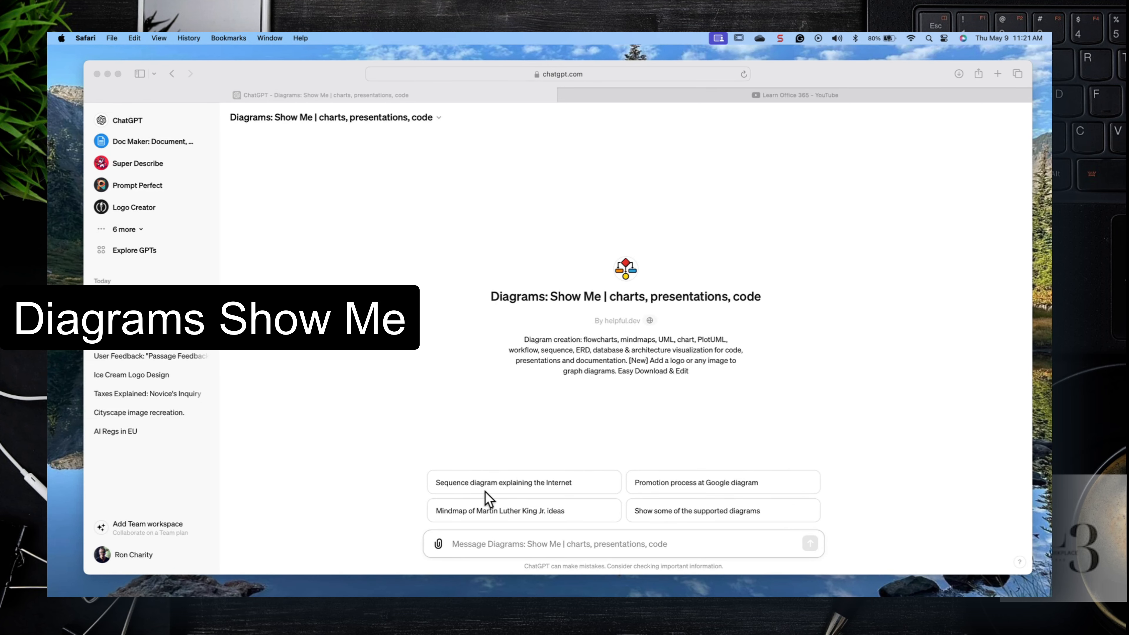
Request a sequence diagram explaining the Internet from Diagrams: Show Me and always allow its connection to diagrams.helpful.dev.
left_click(501, 488)
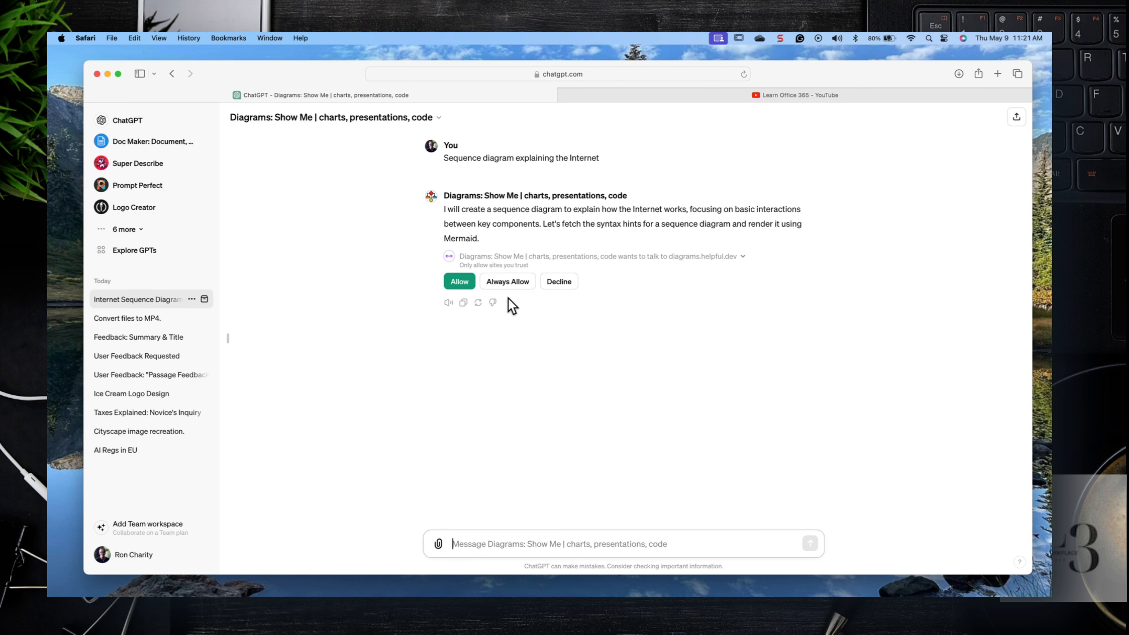
left_click(507, 283)
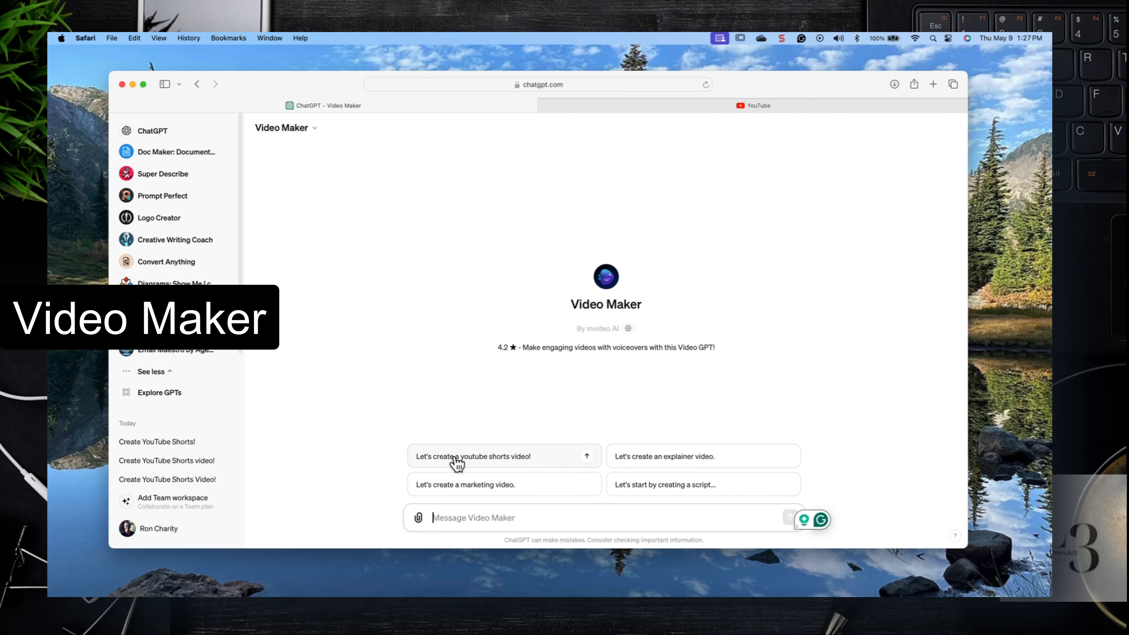
Start a YouTube Shorts video in Video Maker on the topic "scenic motorcycle ride in country side" and dismiss the rating request.
left_click(455, 458)
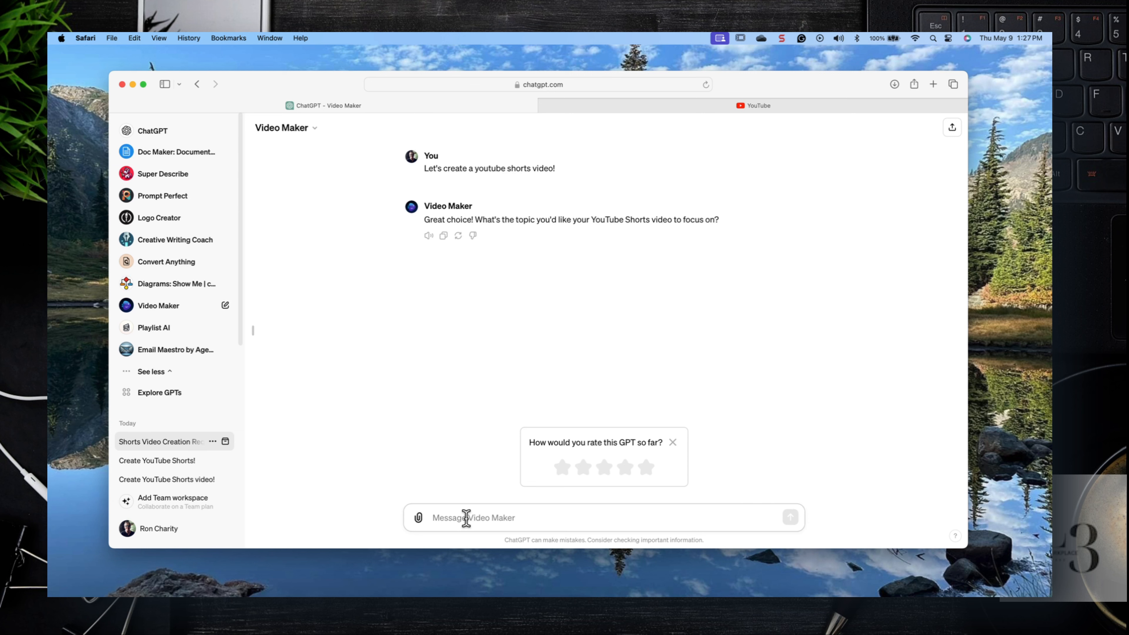
type("scenic ")
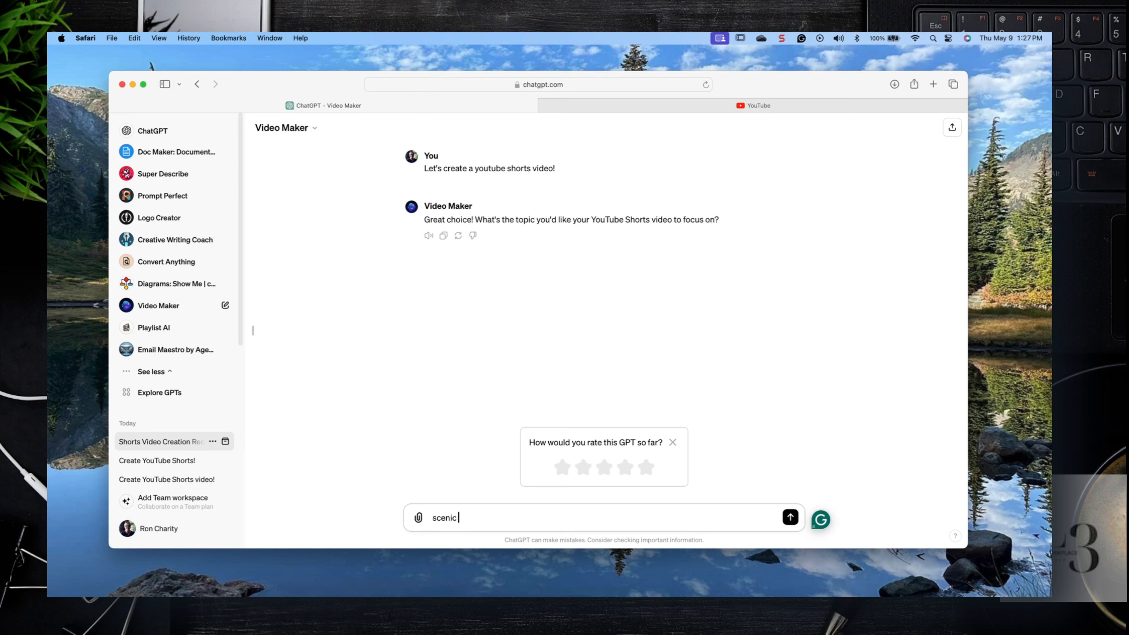
type("motorcycle ride in country")
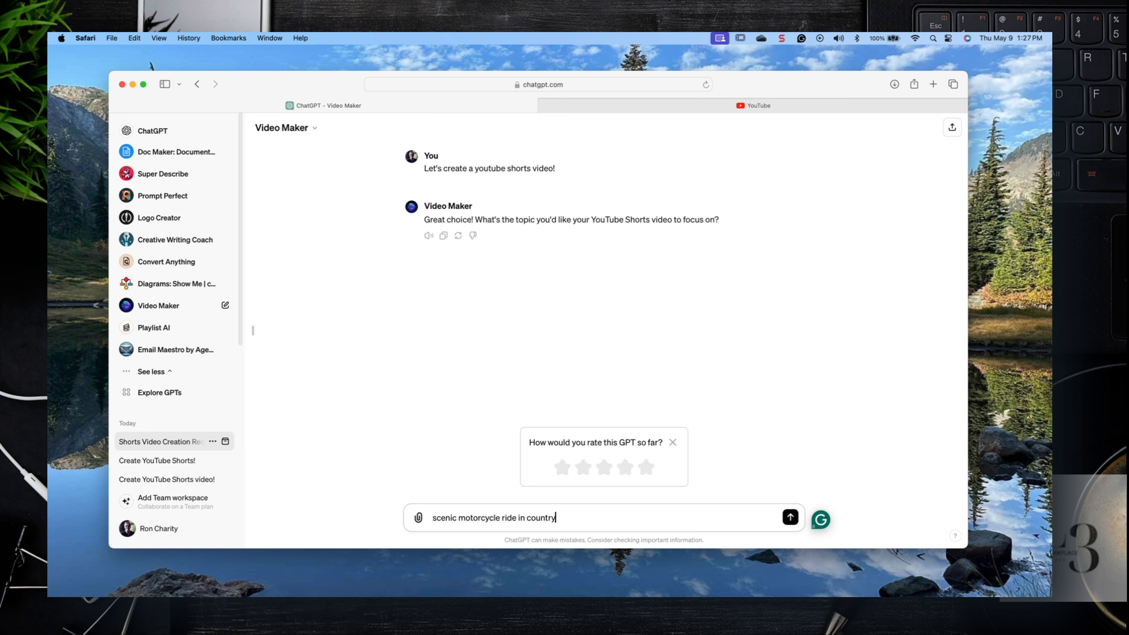
type(" side")
key("Return")
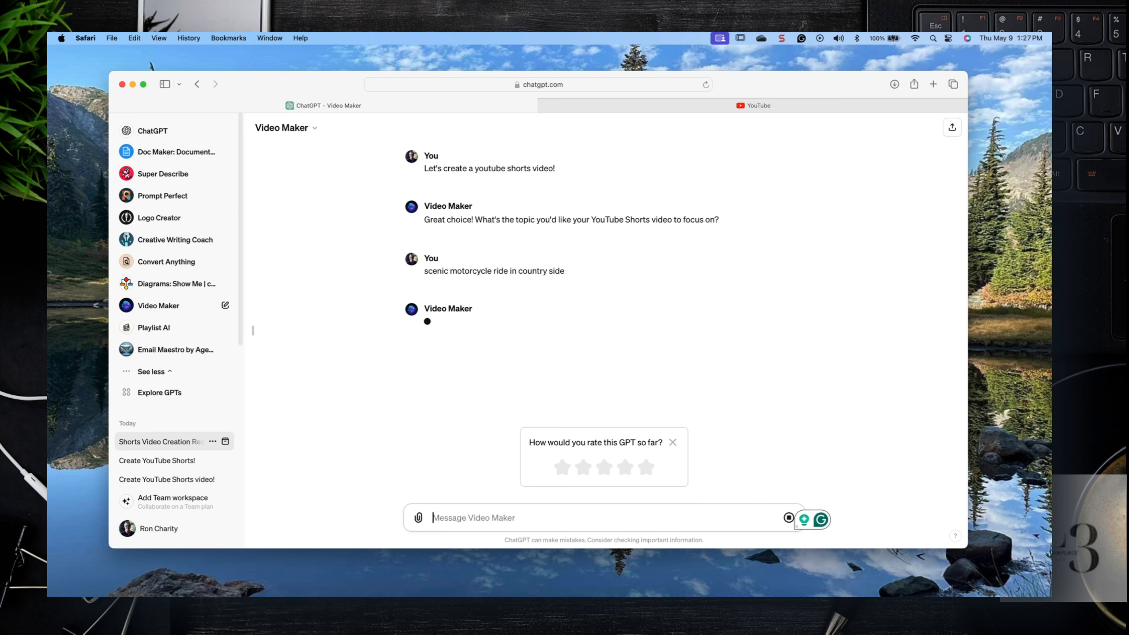
left_click(672, 442)
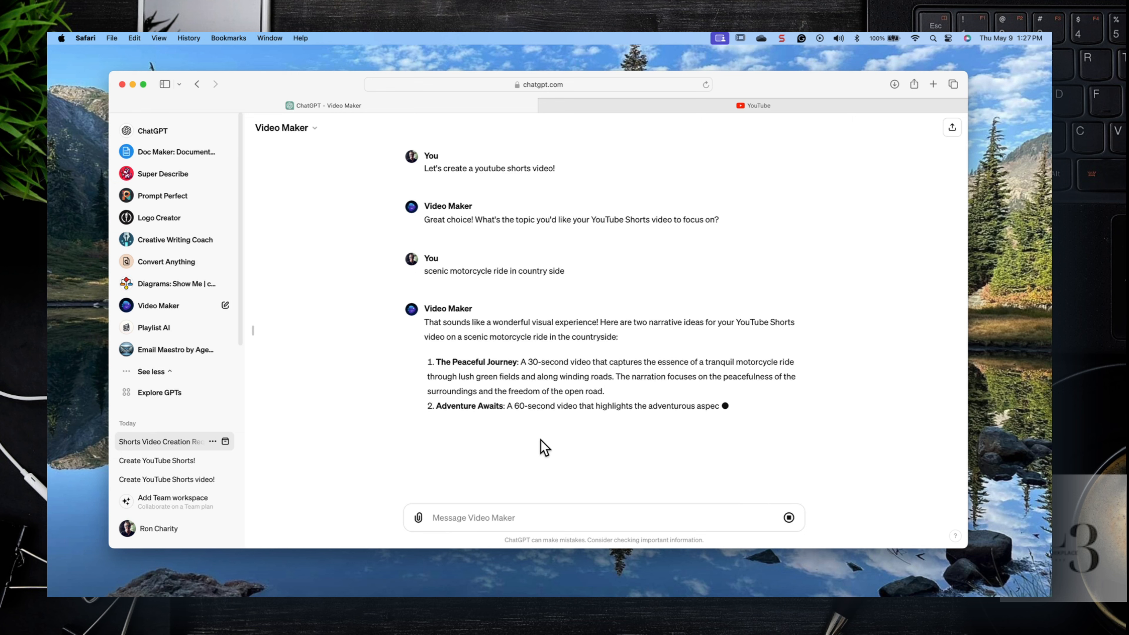
Choose narrative 1, approve the script with "yes" and confirm the connection to video-ai.invideo.io.
left_click(486, 516)
type("t")
key("Return")
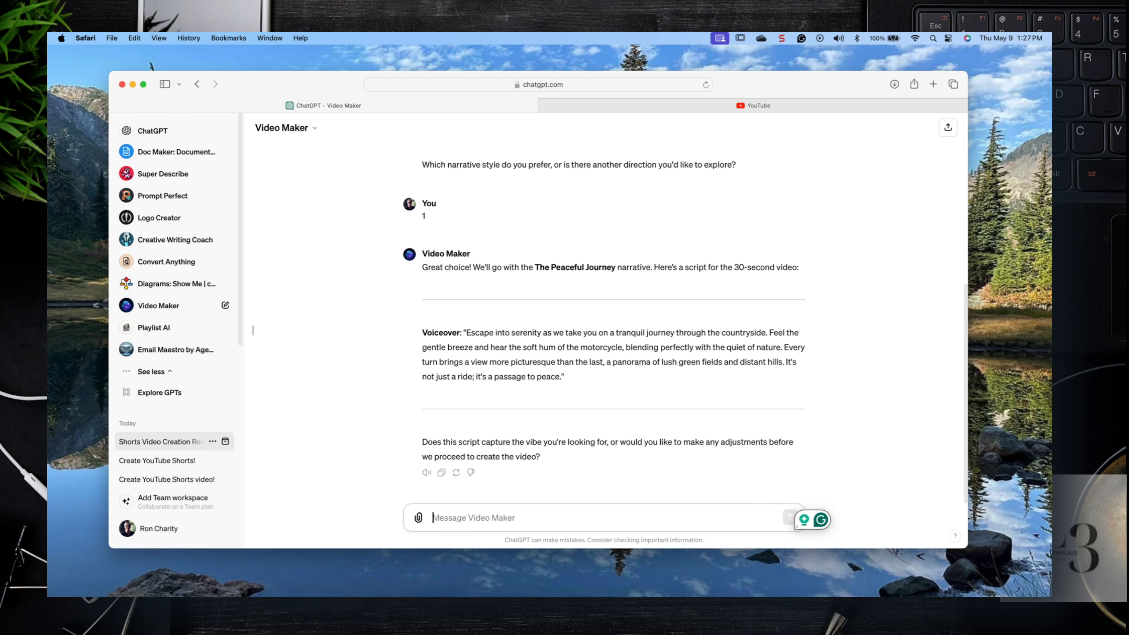
type("yes")
key("Return")
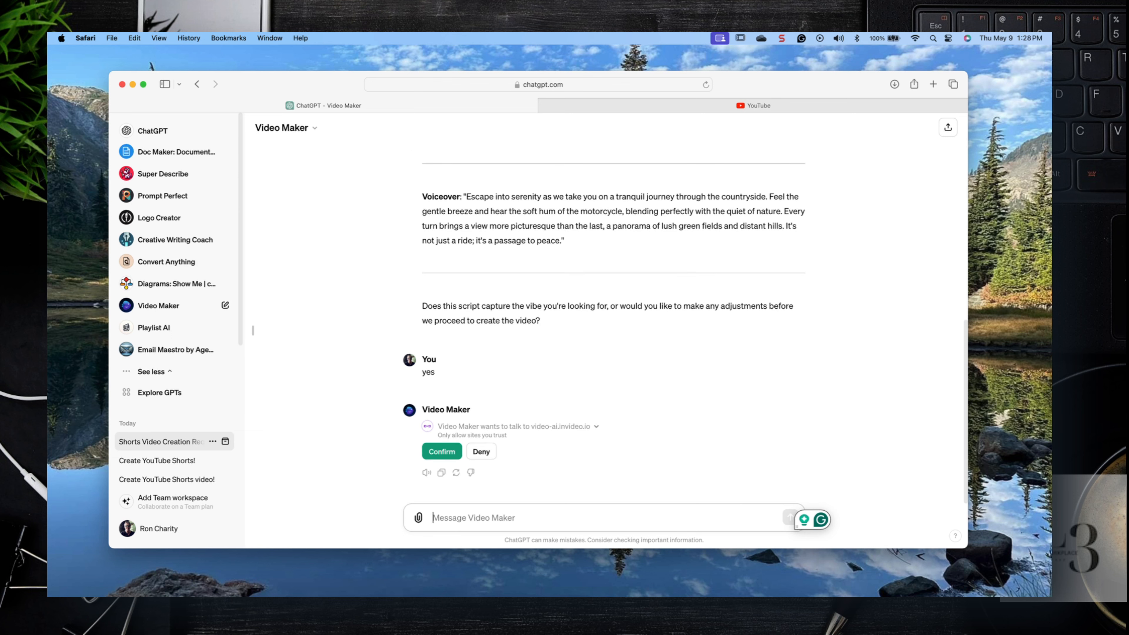
left_click(449, 453)
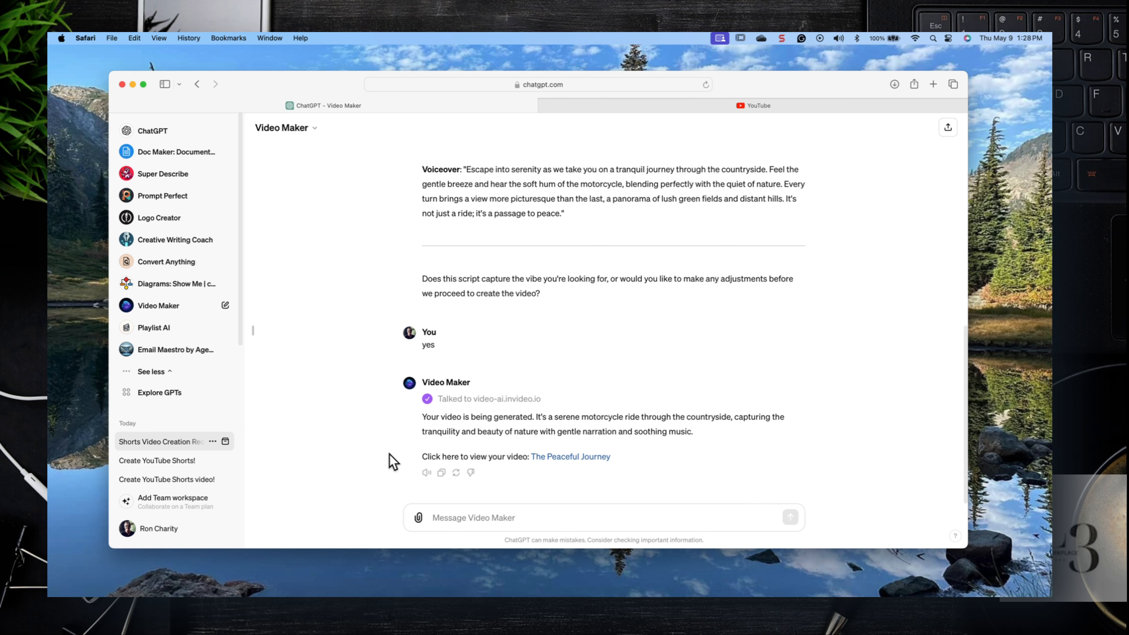
Open The Peaceful Journey video in invideo AI and export it with stock watermarks, normal branding and 720p resolution.
left_click(572, 457)
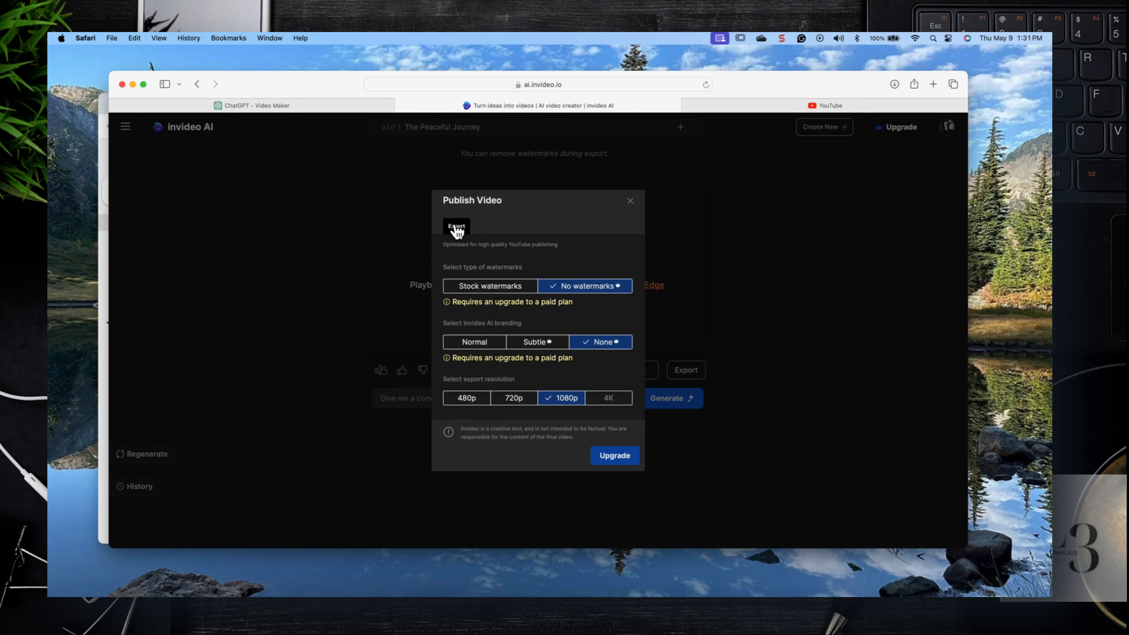
left_click(473, 286)
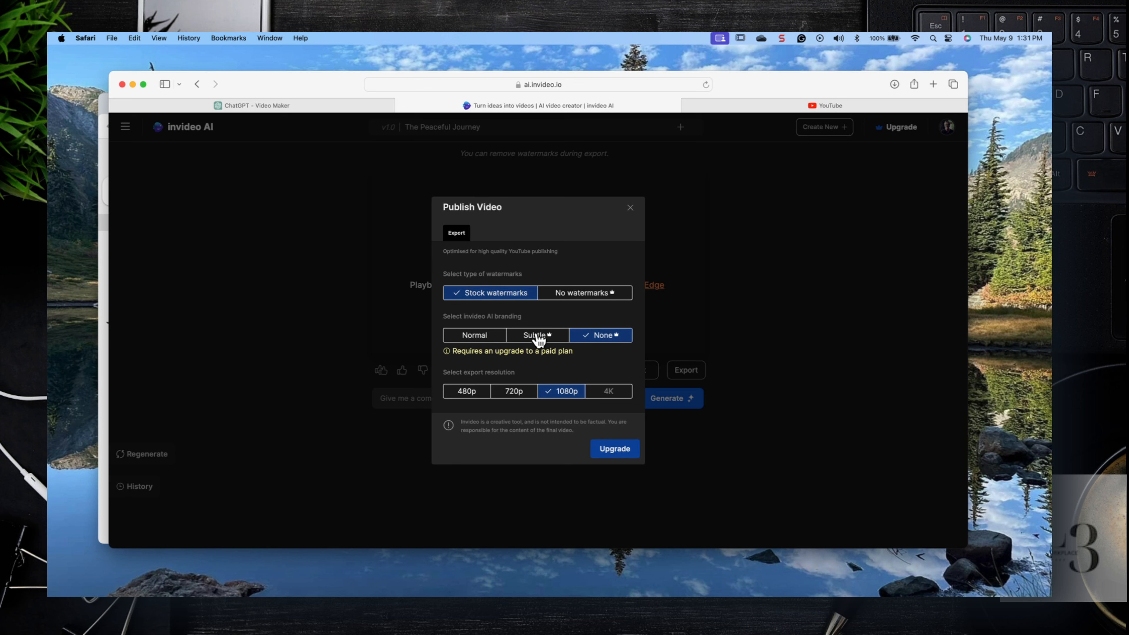
left_click(483, 339)
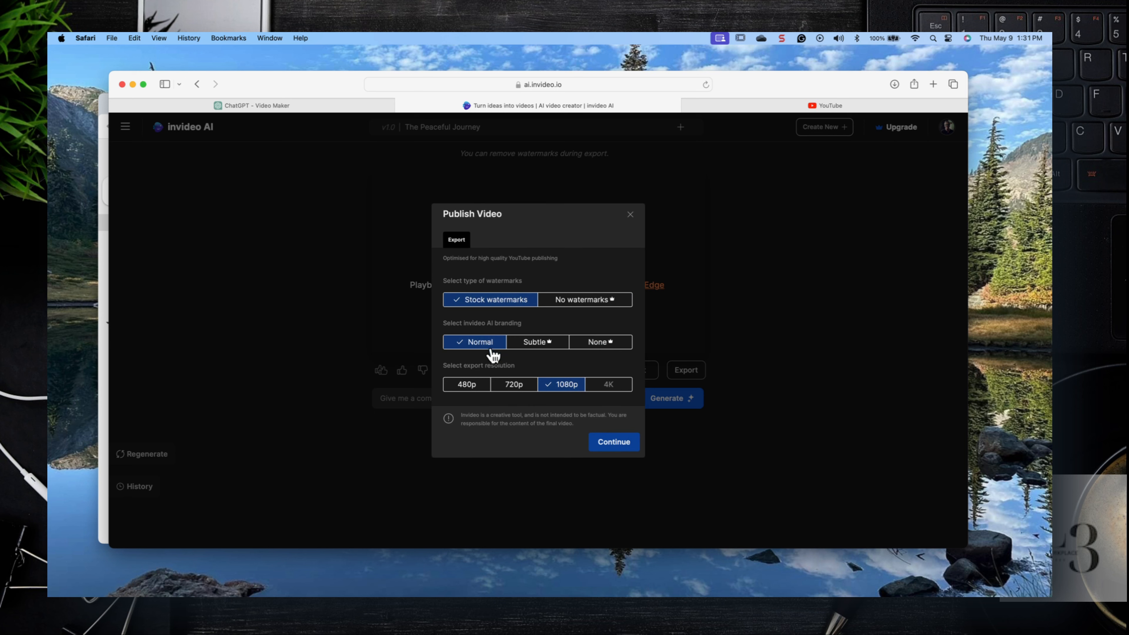
left_click(521, 385)
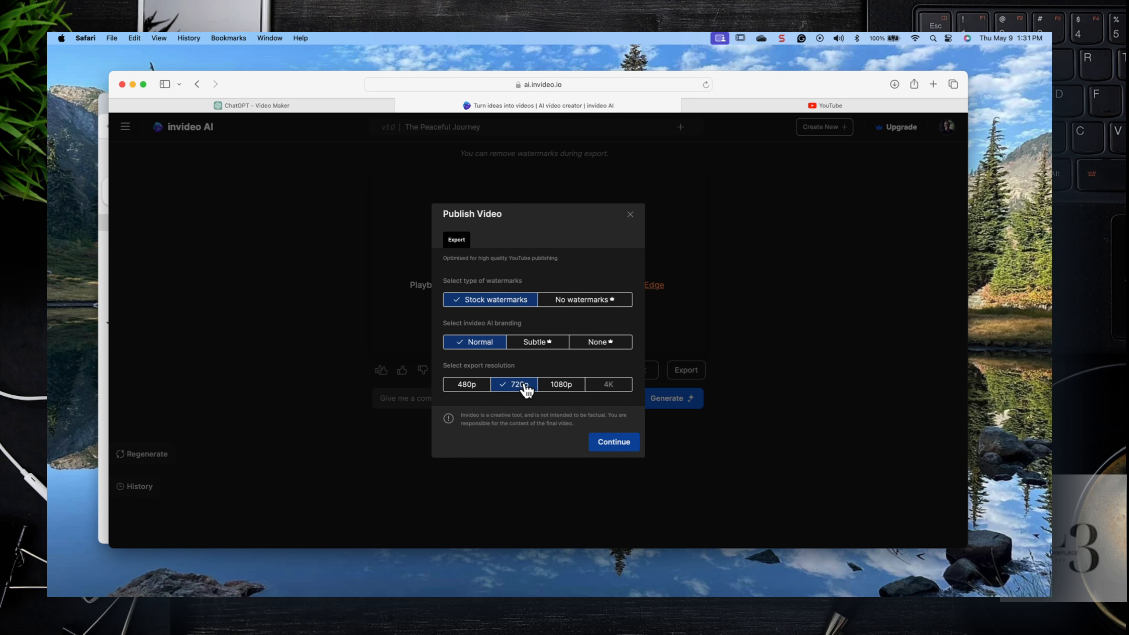
left_click(615, 442)
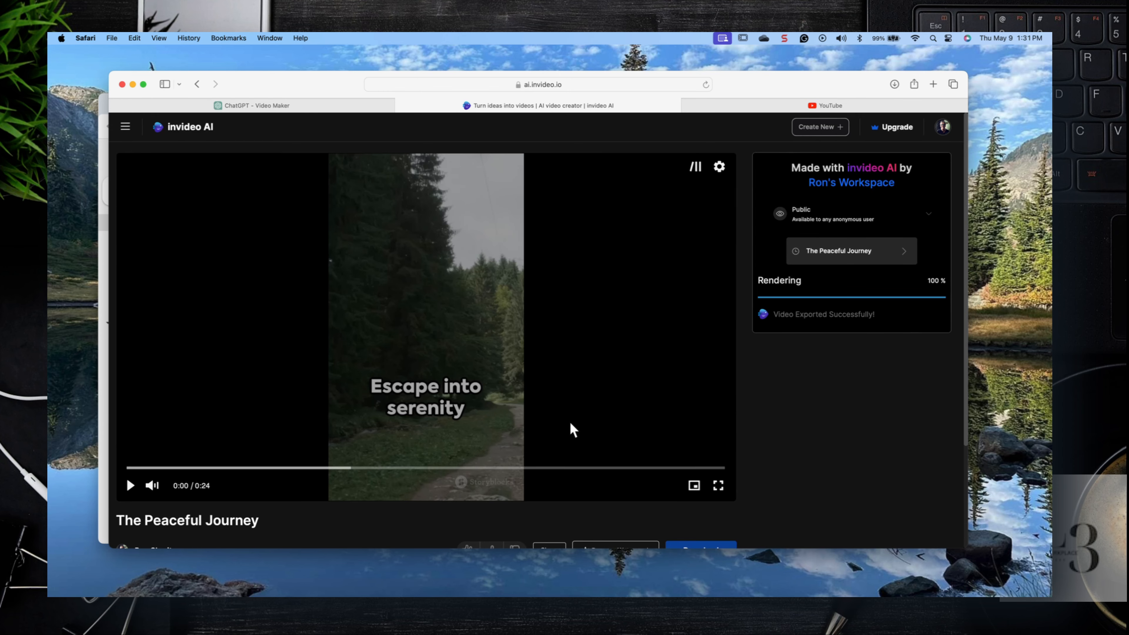
Play the exported The Peaceful Journey video.
left_click(130, 486)
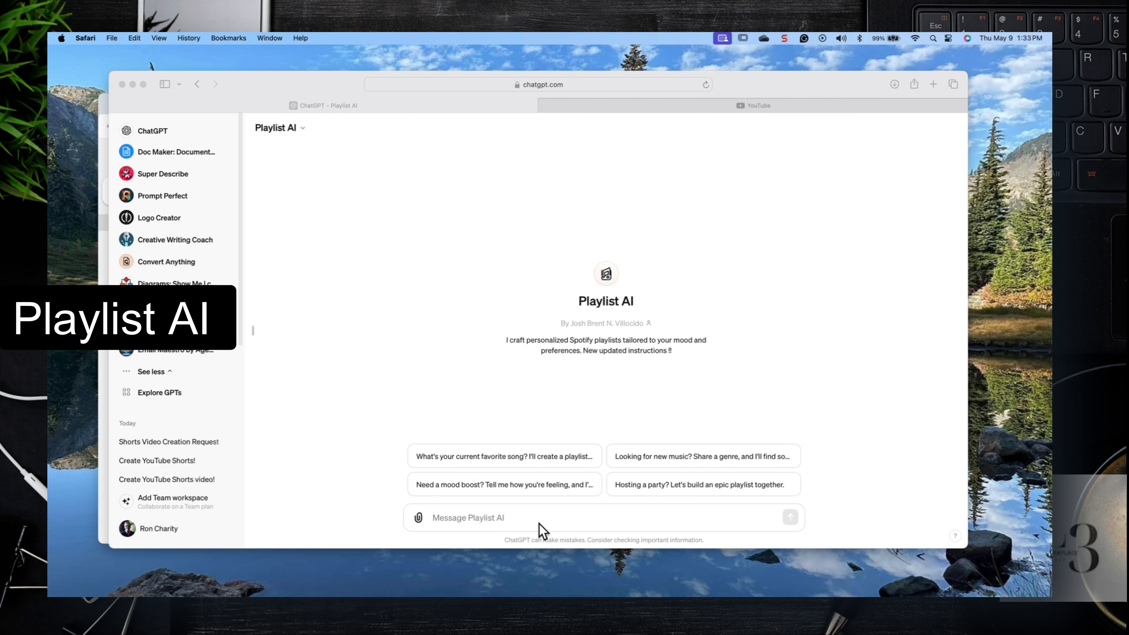
Start the suggested "Hosting a party? Let's build an epic playlist together." conversation in Playlist AI and reply with the desired music vibe.
left_click(641, 490)
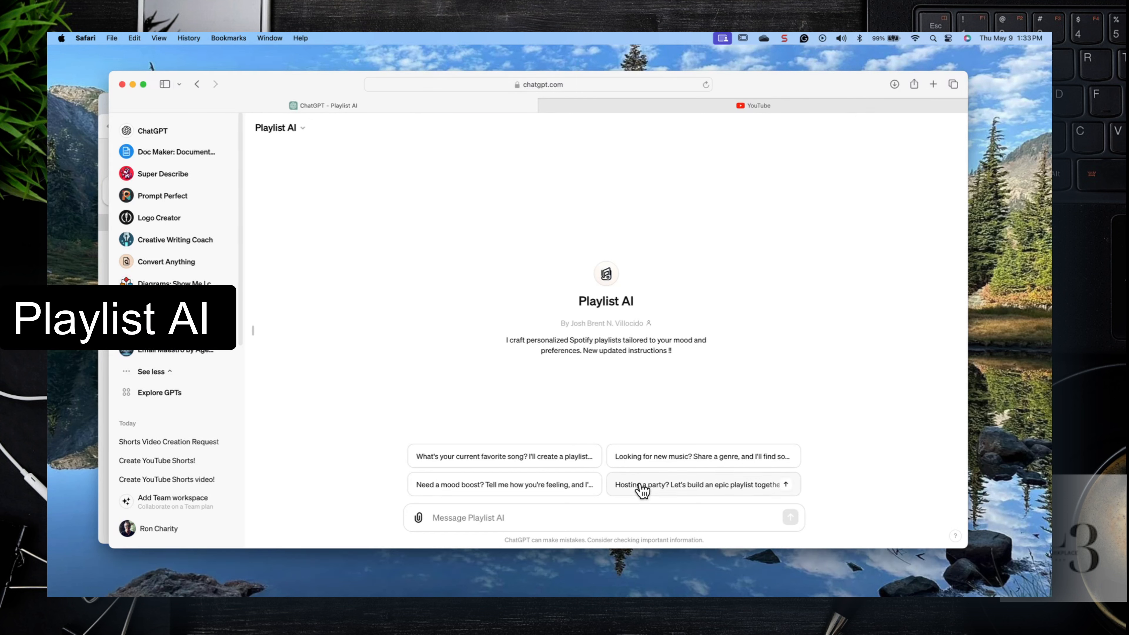
left_click(640, 491)
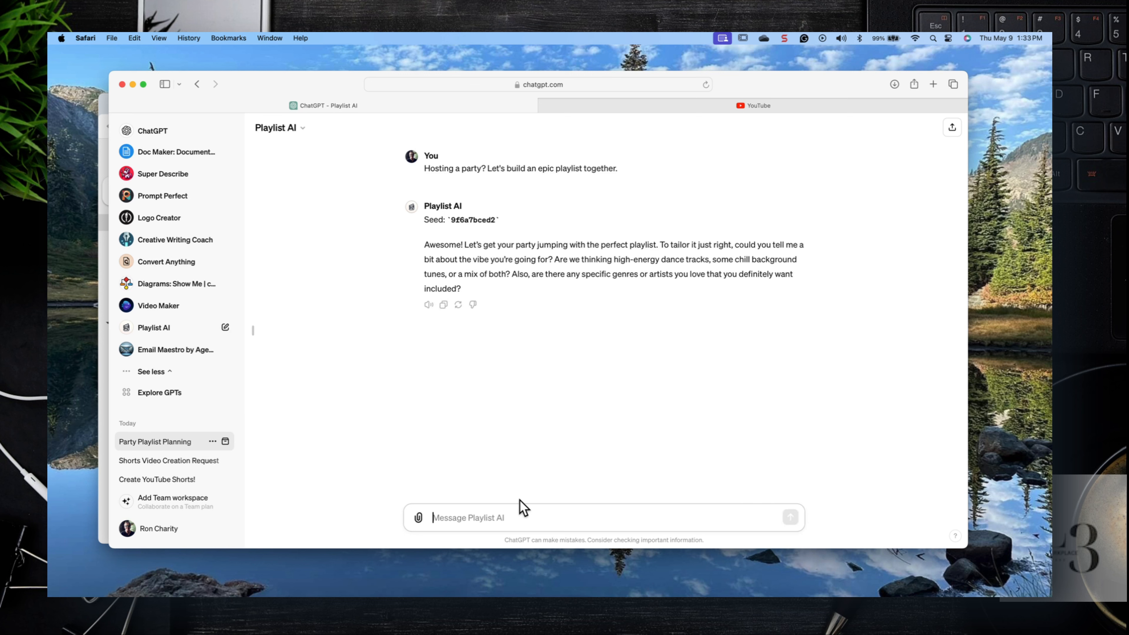
type("ch")
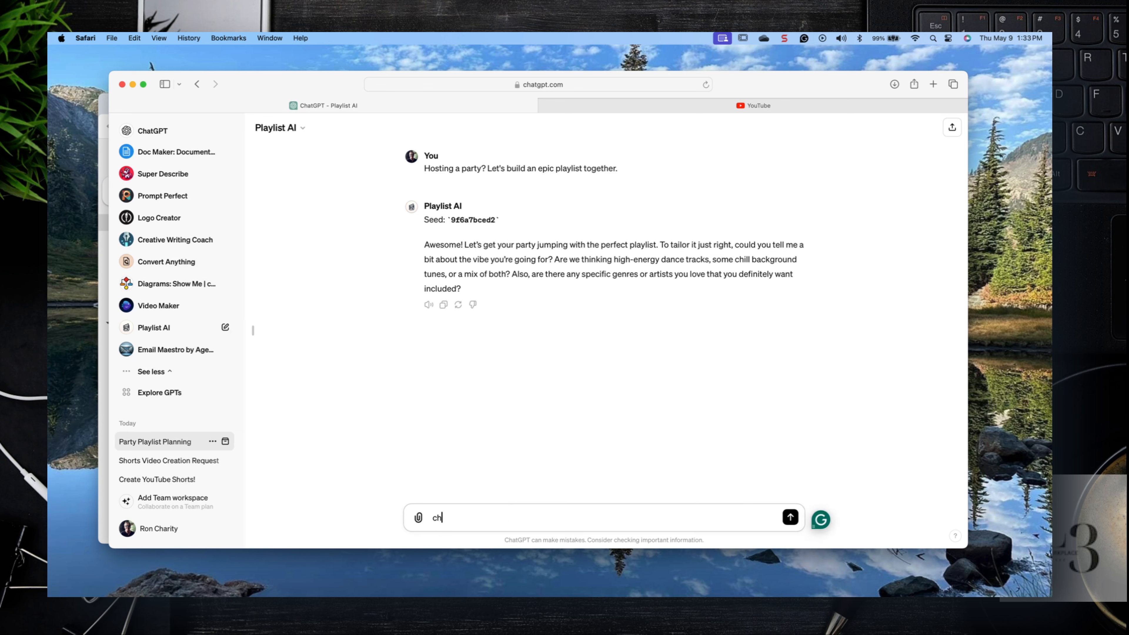
key("Return")
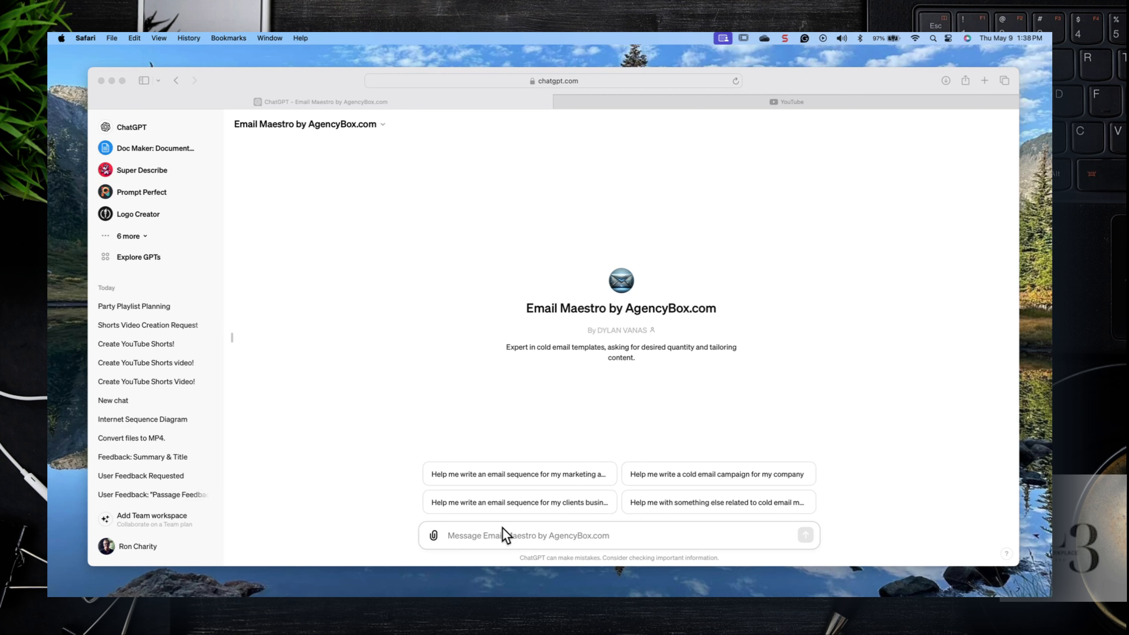
Ask Email Maestro by AgencyBox.com for help with the message "help me write email to emploteer".
left_click(497, 534)
type("he")
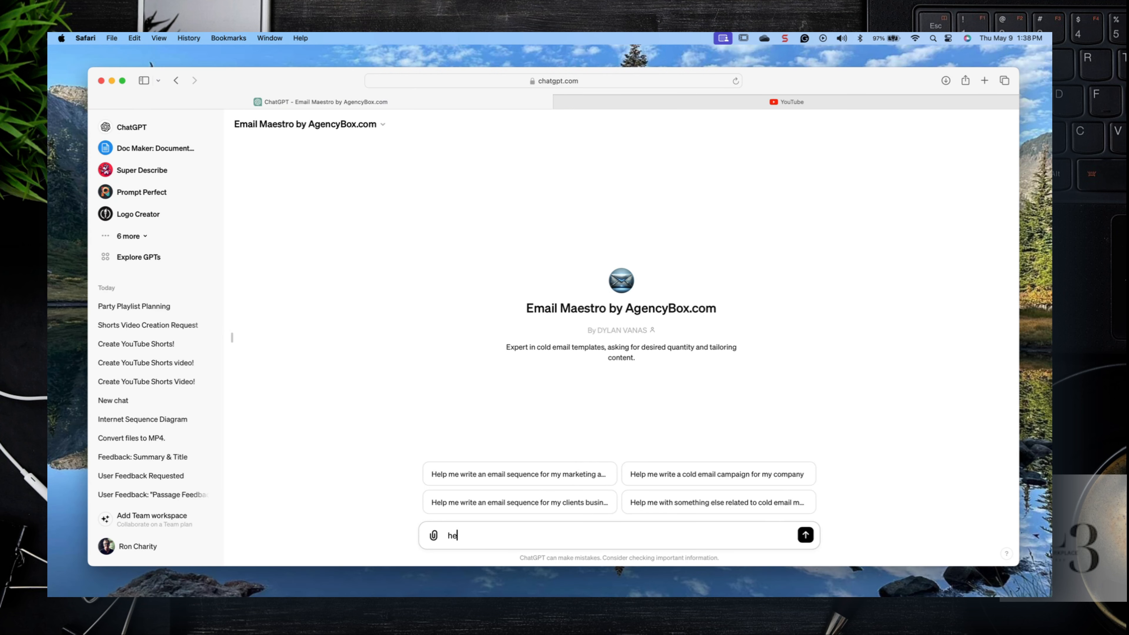
type("lp me write email to emploteer")
key("Return")
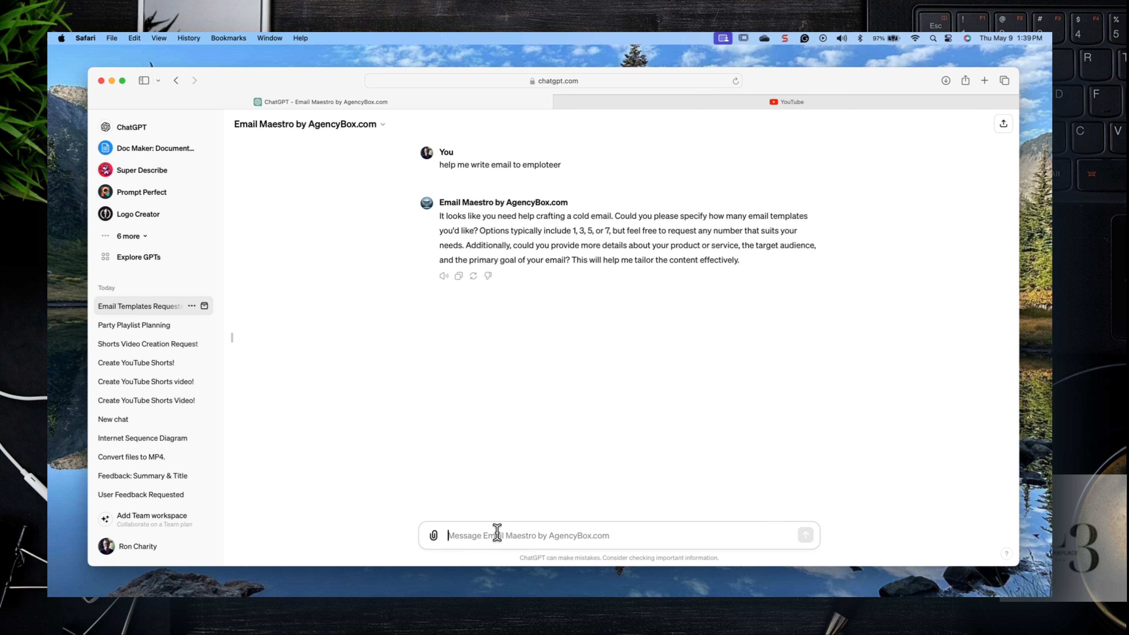
Request 1 email template and answer the follow-up questions with "technology consulting, management, get job".
type("1")
key("Return")
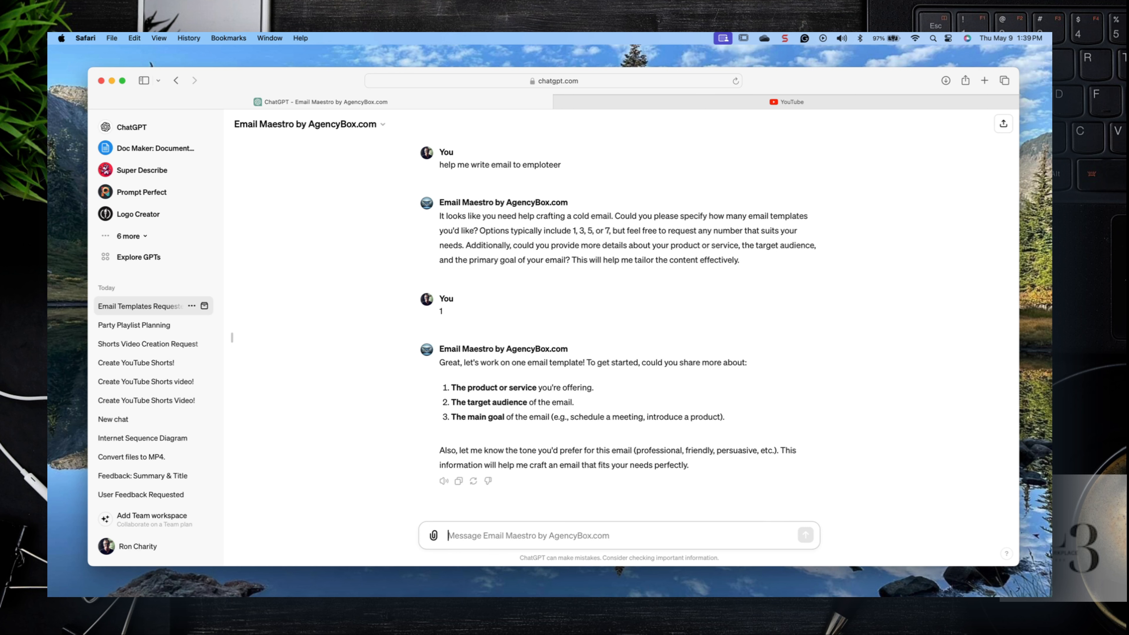
type("technology consulting, m")
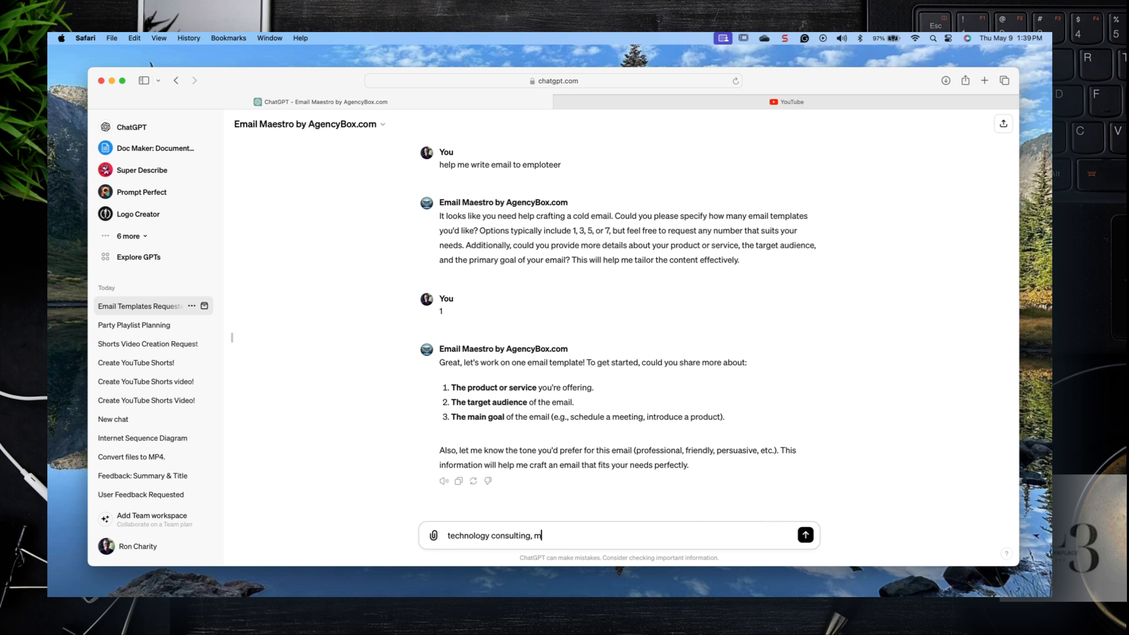
type("t, get job")
key("Return")
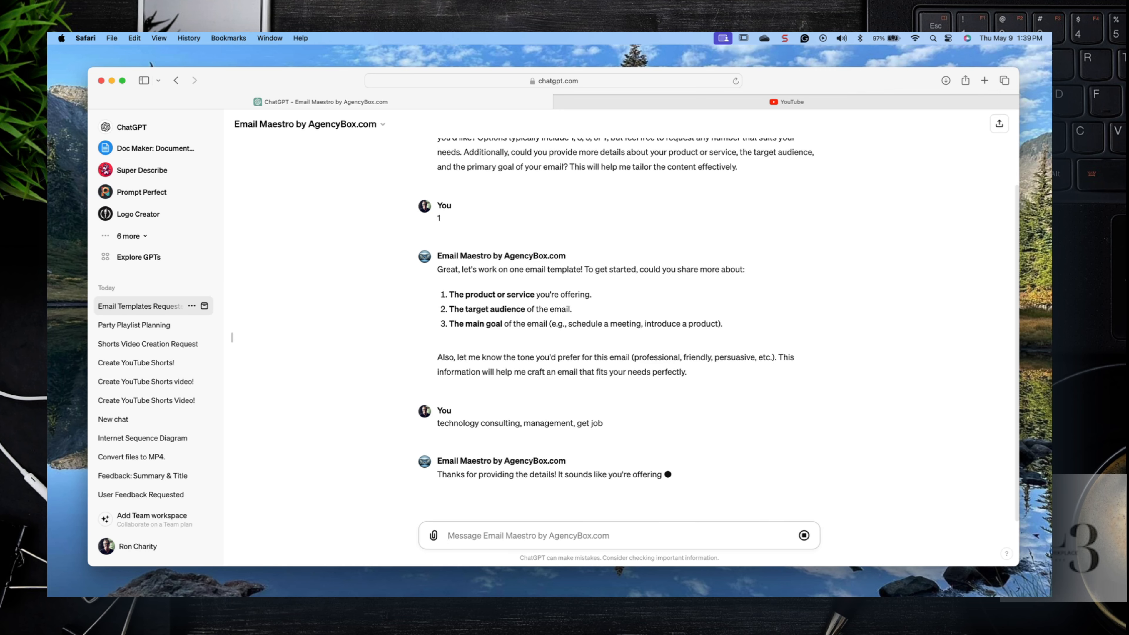